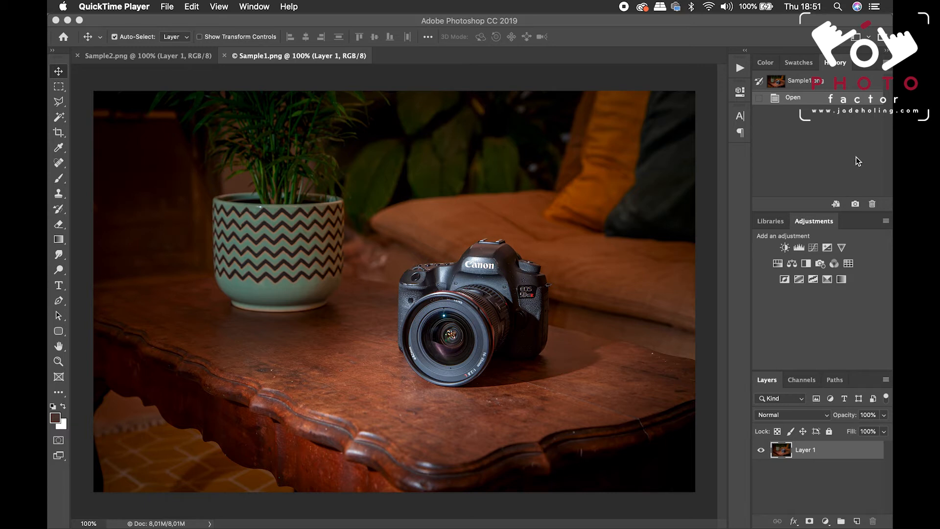
Look through the workspace's Color, Swatches, History, Libraries, Adjustments, Layers, Channels and Paths panels
{"action": "left_click", "coordinate": [803, 68]}
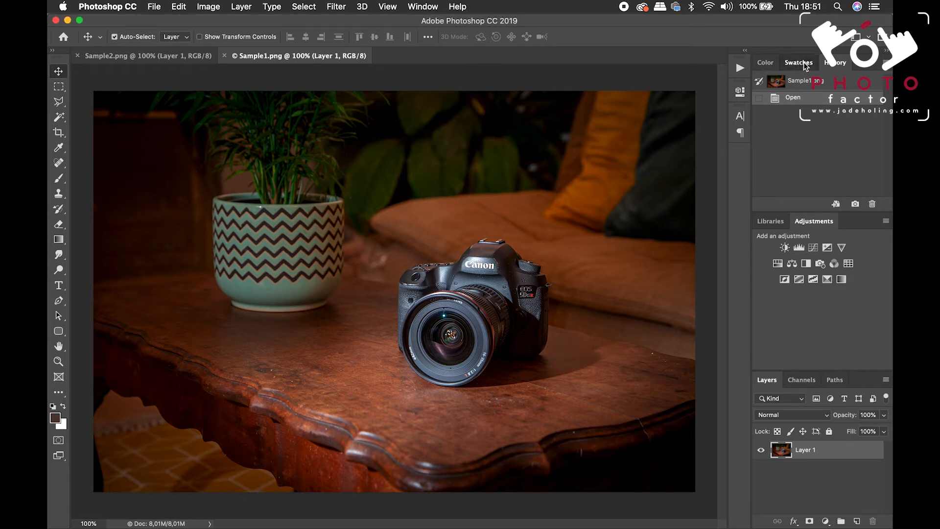
{"action": "left_click", "coordinate": [803, 62]}
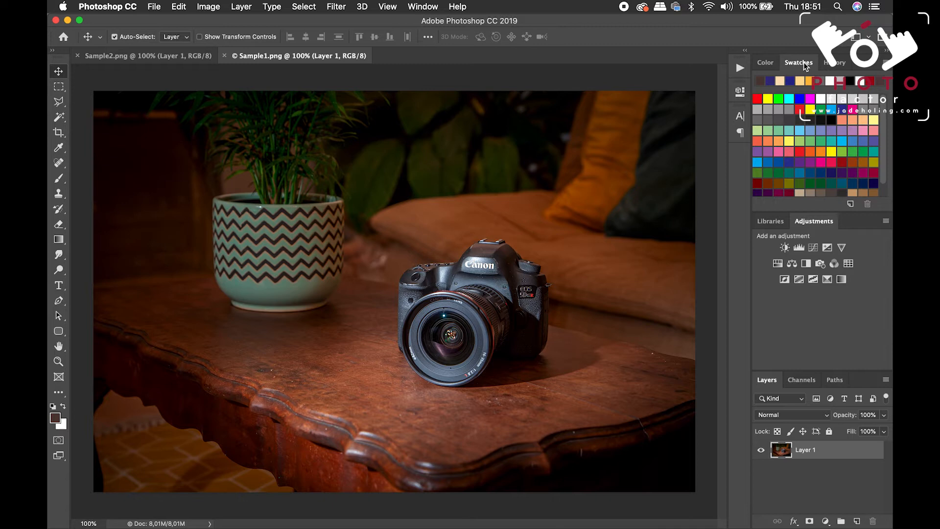
{"action": "left_click", "coordinate": [772, 222]}
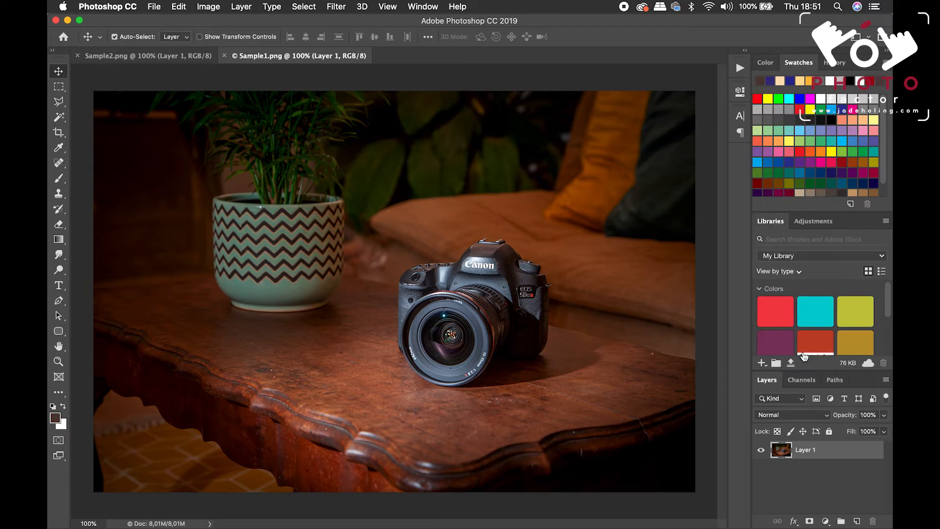
{"action": "left_click", "coordinate": [803, 380]}
{"action": "left_click", "coordinate": [829, 381]}
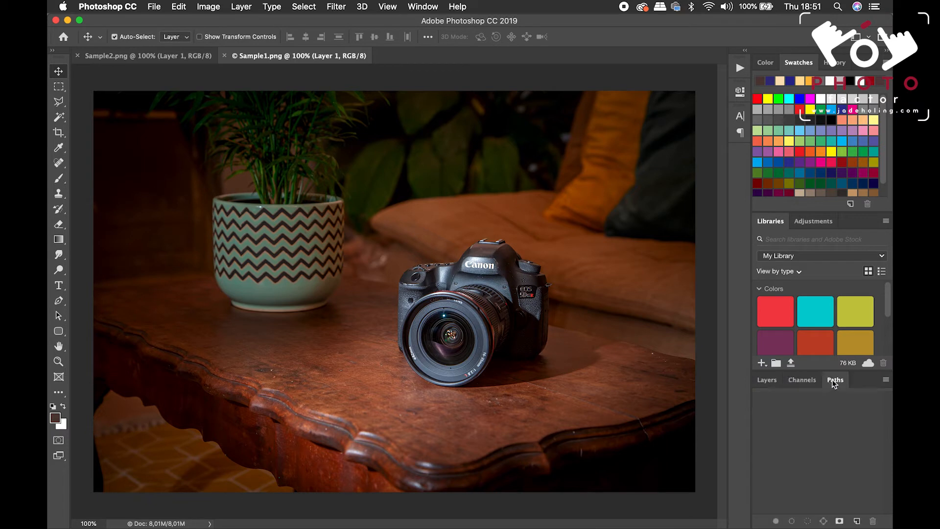
{"action": "left_click", "coordinate": [801, 381]}
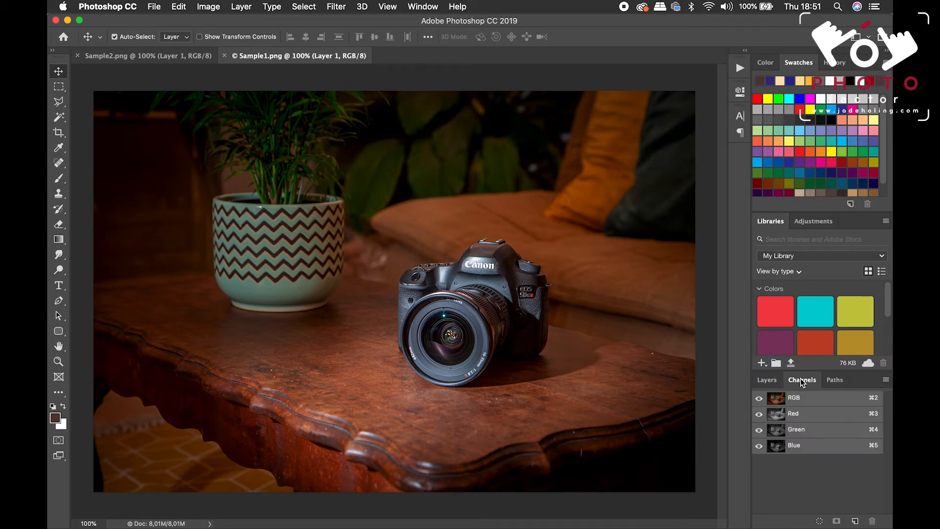
{"action": "left_click", "coordinate": [768, 382]}
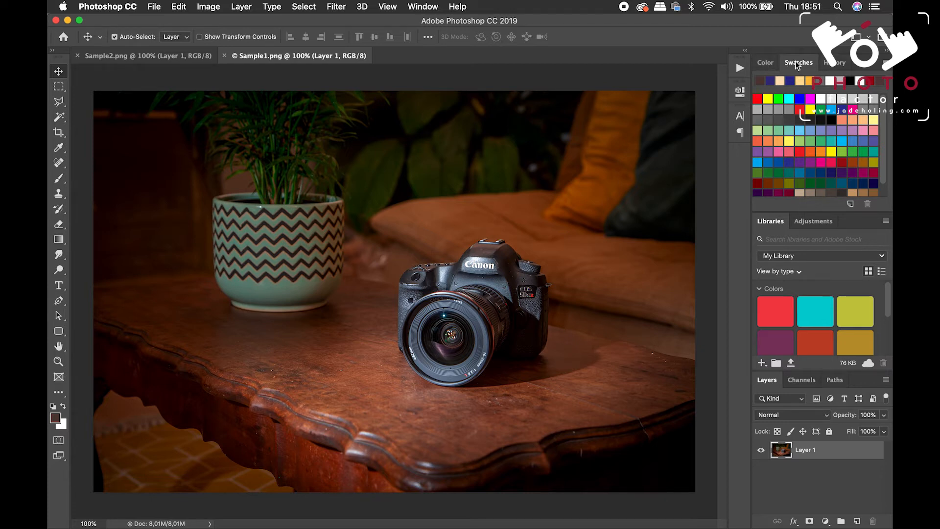
{"action": "left_click", "coordinate": [765, 63]}
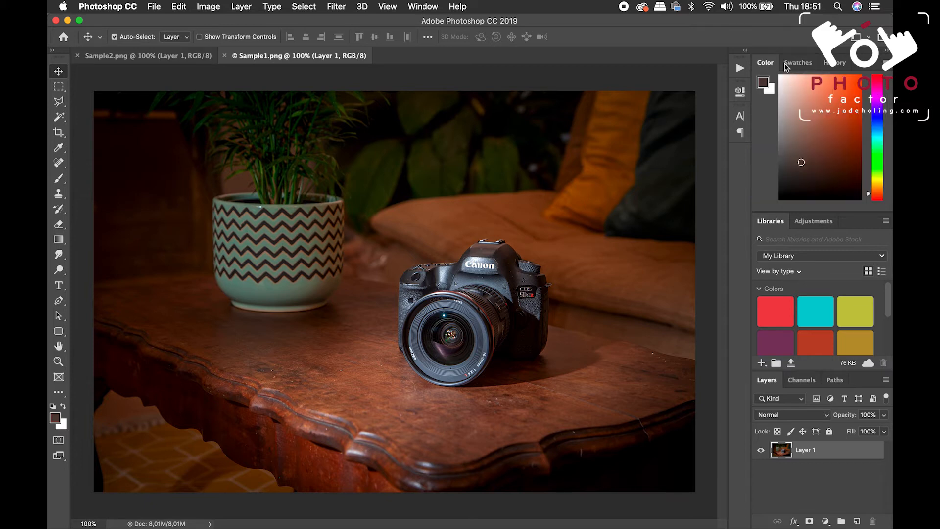
{"action": "left_click", "coordinate": [803, 65]}
{"action": "left_click", "coordinate": [838, 62]}
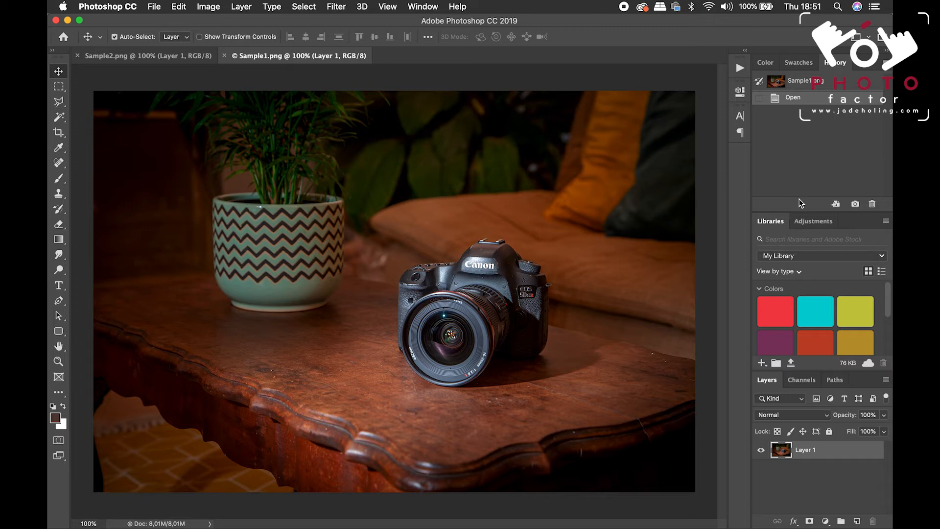
{"action": "left_click", "coordinate": [807, 218]}
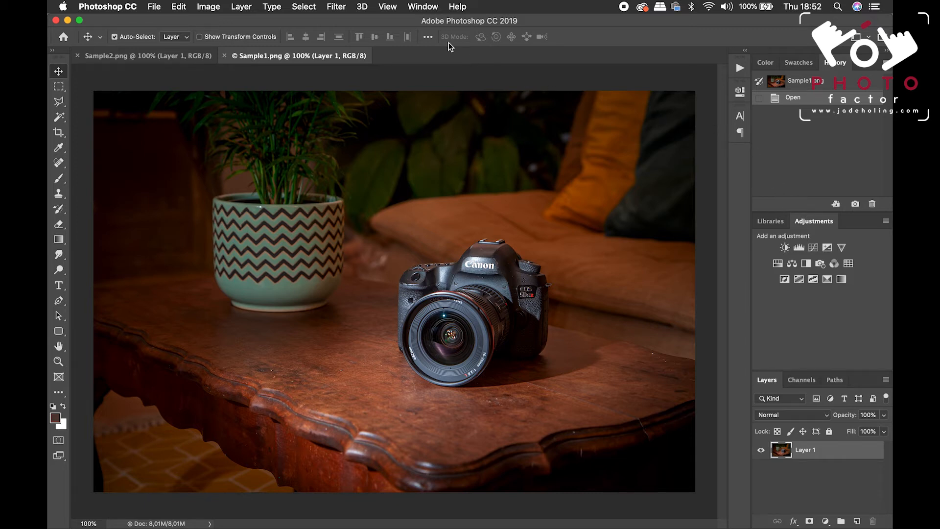
Add the Info panel to the workspace and collapse it
{"action": "left_click", "coordinate": [421, 5]}
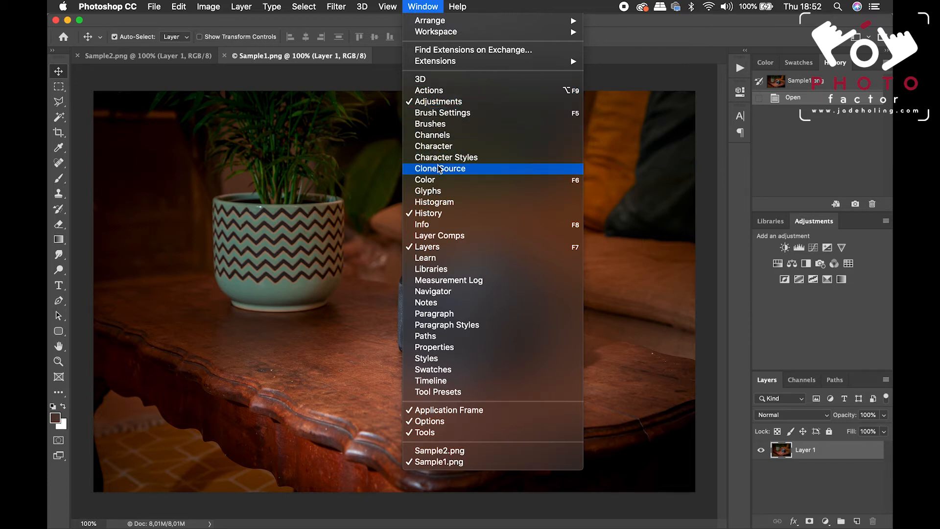
{"action": "left_click", "coordinate": [431, 226]}
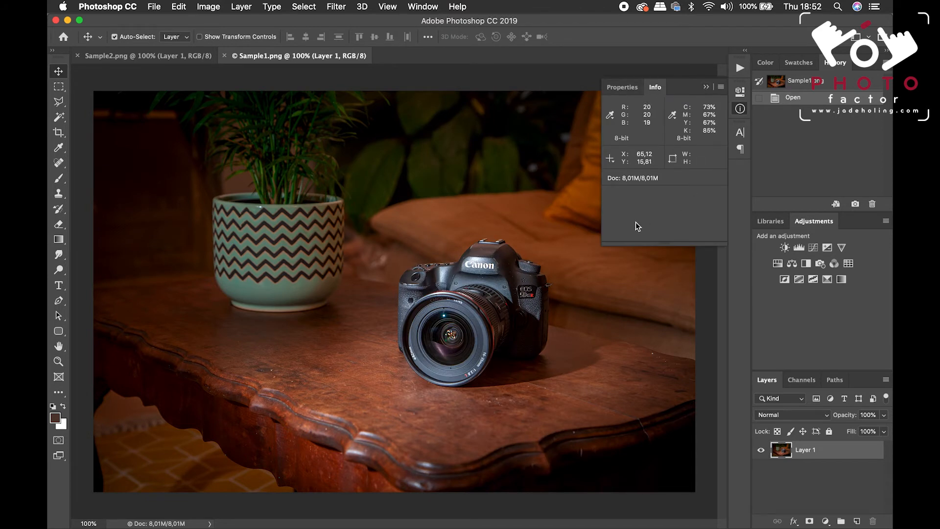
{"action": "left_click", "coordinate": [705, 88]}
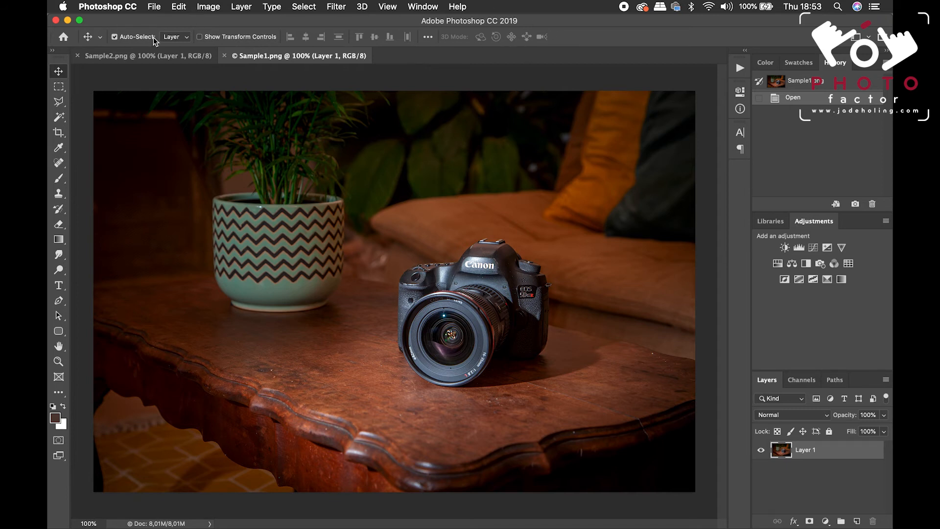
Choose the Brush tool with pure red as foreground color and paint an Overlay stroke across the background foliage and cushions
{"action": "left_click", "coordinate": [59, 180]}
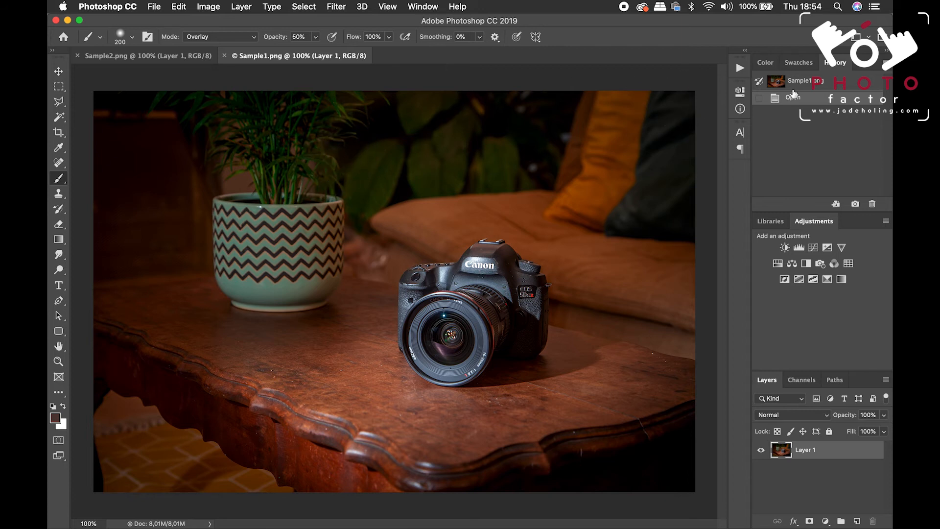
{"action": "left_click", "coordinate": [799, 62]}
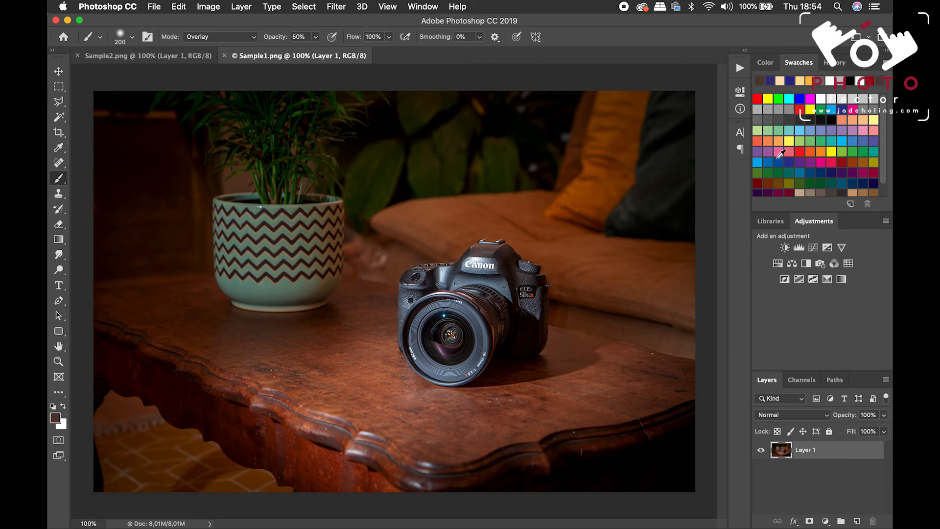
{"action": "left_click", "coordinate": [757, 99]}
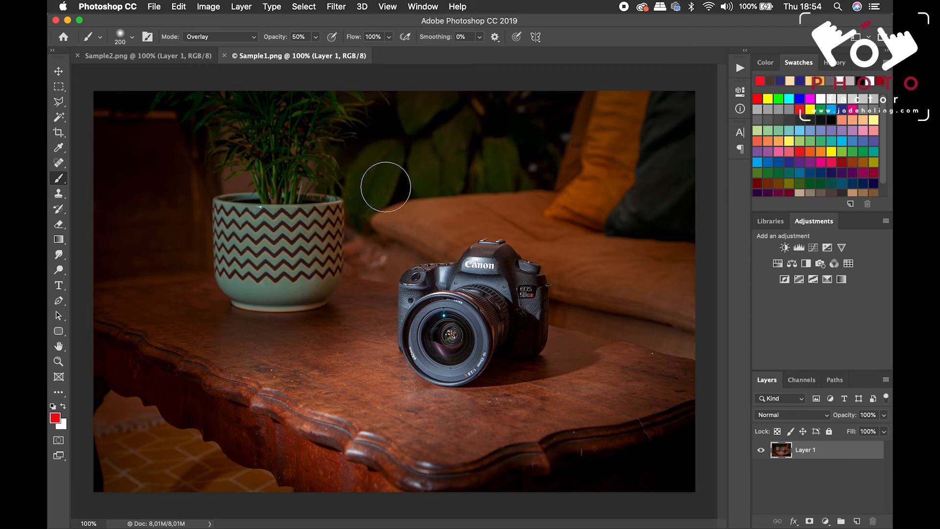
{"action": "mouse_move", "coordinate": [389, 179]}
{"action": "left_mouse_down"}
{"action": "mouse_move", "coordinate": [340, 172]}
{"action": "mouse_move", "coordinate": [633, 171]}
{"action": "mouse_move", "coordinate": [623, 169]}
{"action": "left_mouse_up"}
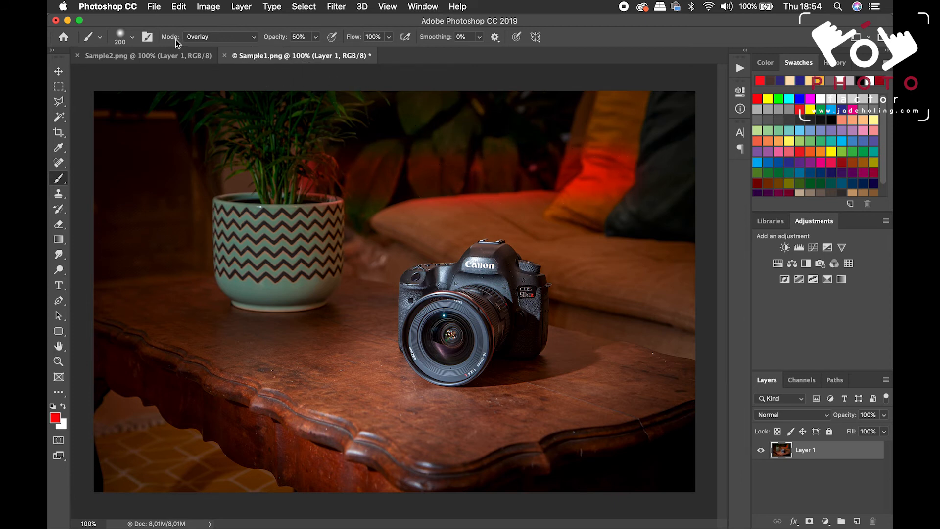
Set the brush mode to Normal and paint a red stroke at 50% opacity across pot and camera and one at 100% below them
{"action": "left_click", "coordinate": [254, 37]}
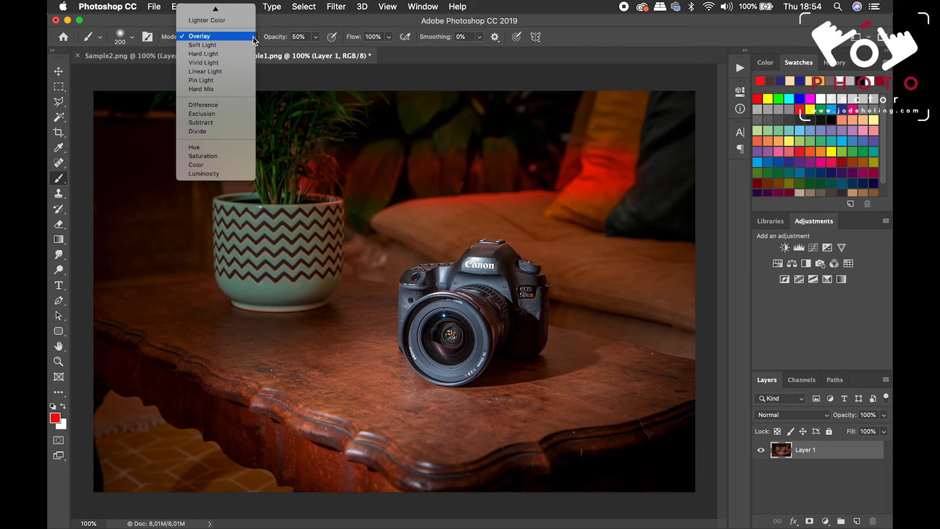
{"action": "left_click", "coordinate": [235, 8]}
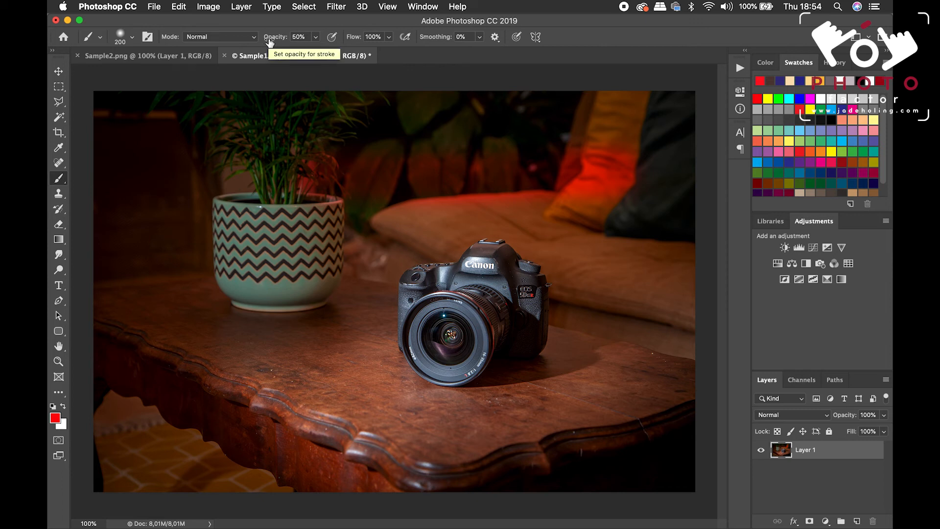
{"action": "left_click_drag", "start_coordinate": [252, 308], "coordinate": [634, 304]}
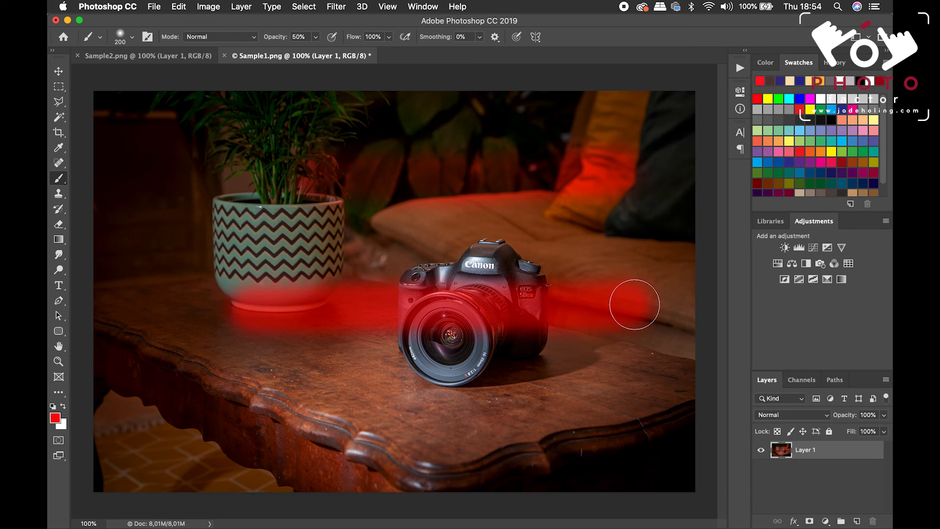
{"action": "left_click_drag", "start_coordinate": [266, 39], "coordinate": [342, 39]}
{"action": "mouse_move", "coordinate": [270, 406]}
{"action": "left_mouse_down"}
{"action": "mouse_move", "coordinate": [409, 388]}
{"action": "mouse_move", "coordinate": [602, 394]}
{"action": "left_mouse_up"}
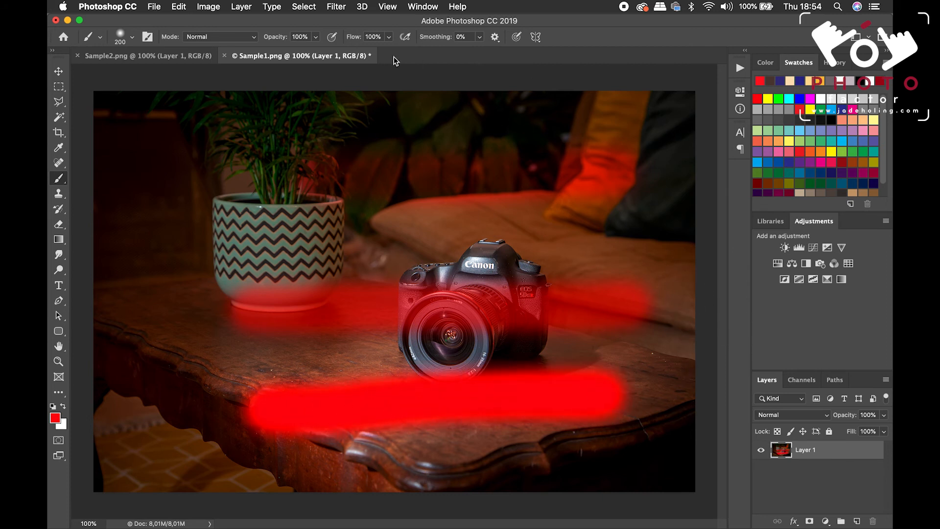
Reduce the brush size to 71 px and paint a vertical red stroke down the table's left side
{"action": "left_click", "coordinate": [132, 37]}
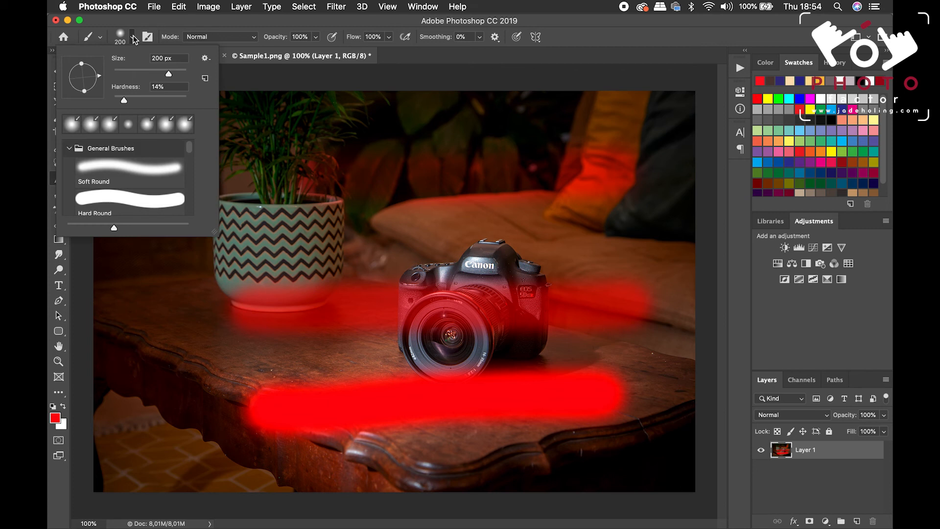
{"action": "left_click_drag", "start_coordinate": [163, 76], "coordinate": [145, 74]}
{"action": "left_click", "coordinate": [139, 264]}
{"action": "left_click_drag", "start_coordinate": [139, 266], "coordinate": [152, 425]}
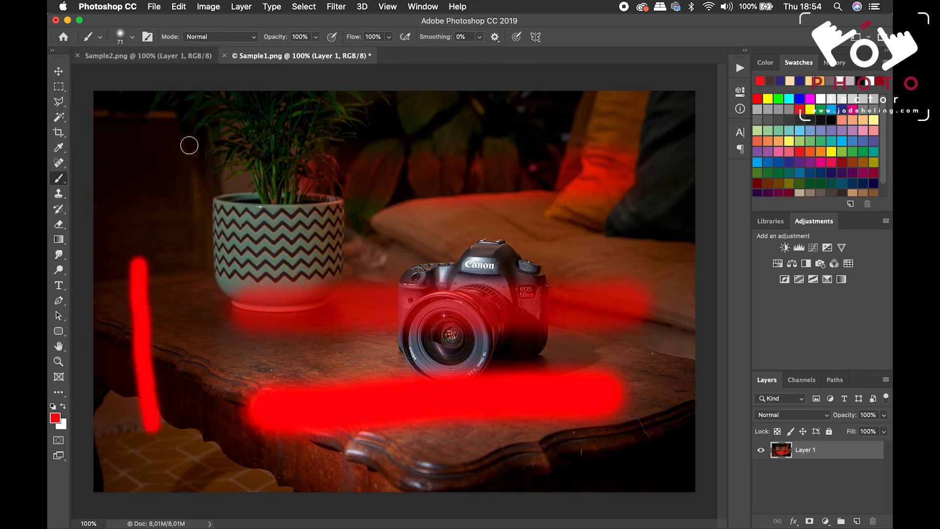
Vary the brush hardness, painting a hard-edged red stroke across the plant and a soft-edged one on the table left of the pot
{"action": "left_click", "coordinate": [134, 38]}
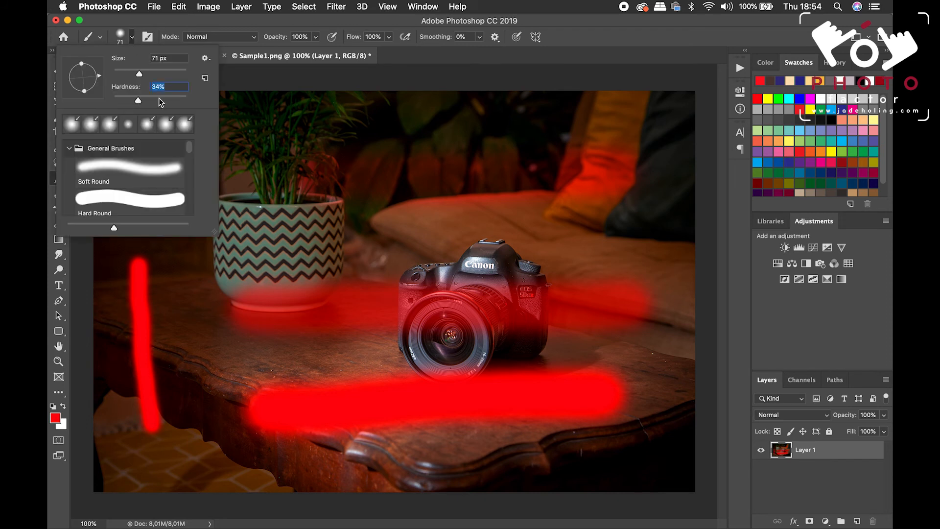
{"action": "left_click_drag", "start_coordinate": [252, 151], "coordinate": [328, 152]}
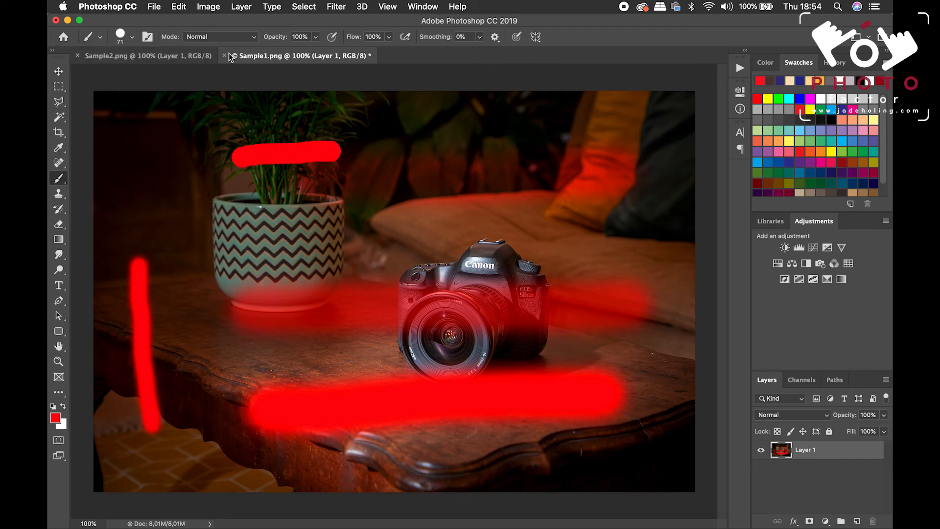
{"action": "left_click", "coordinate": [133, 37]}
{"action": "left_click", "coordinate": [123, 98]}
{"action": "left_click", "coordinate": [178, 269]}
{"action": "left_click_drag", "start_coordinate": [180, 269], "coordinate": [202, 356]}
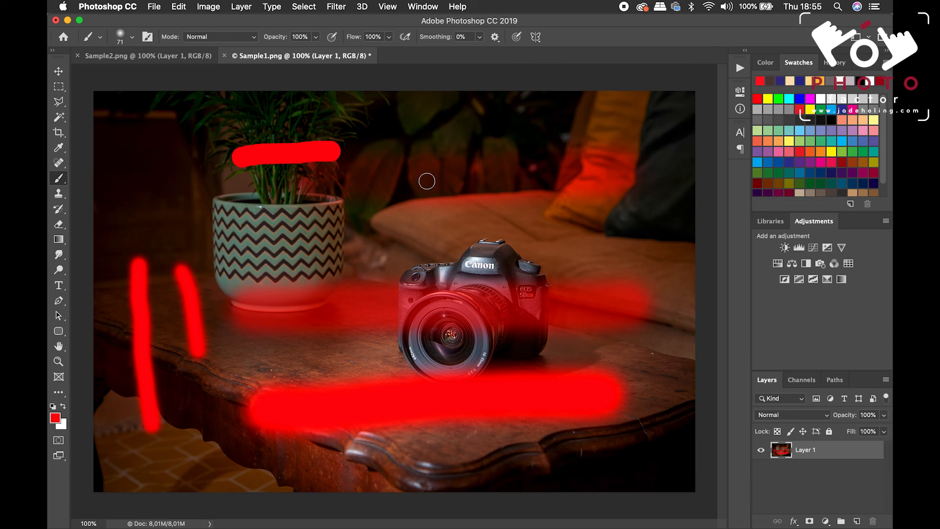
Revert the image to its Open history state, removing all the brush strokes
{"action": "left_click", "coordinate": [835, 63]}
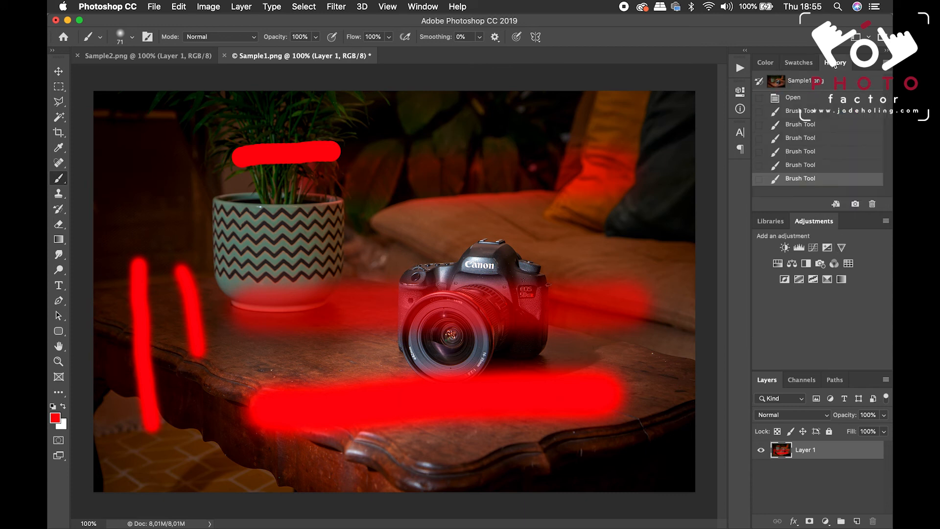
{"action": "left_click", "coordinate": [810, 98]}
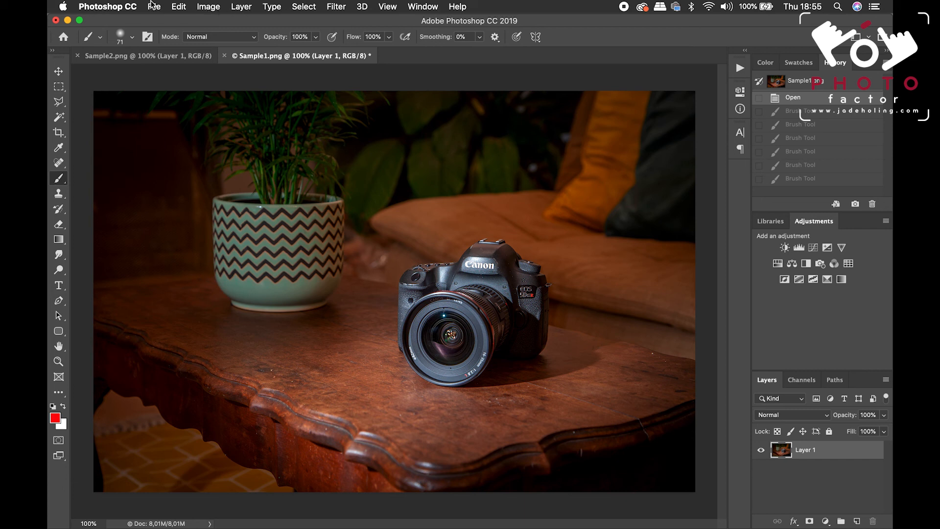
{"action": "left_click", "coordinate": [200, 8]}
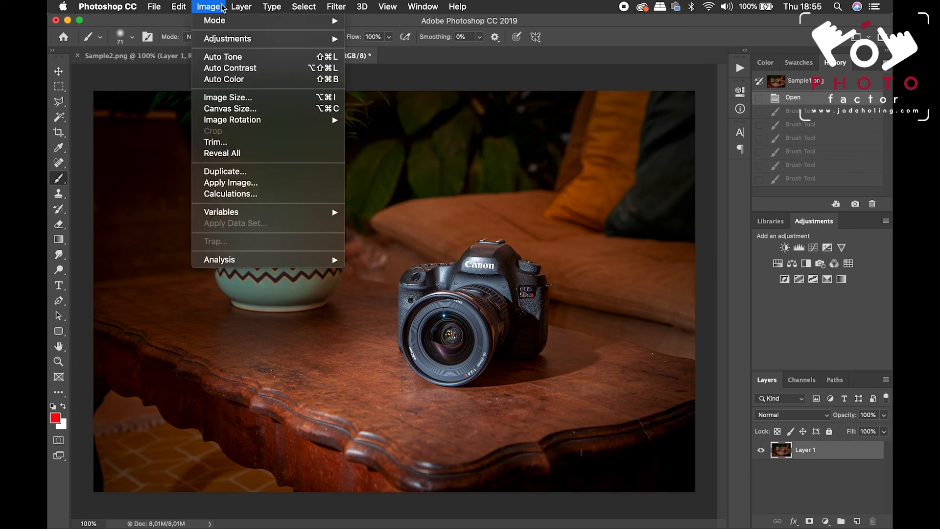
{"action": "left_click", "coordinate": [252, 9]}
{"action": "left_click", "coordinate": [271, 8]}
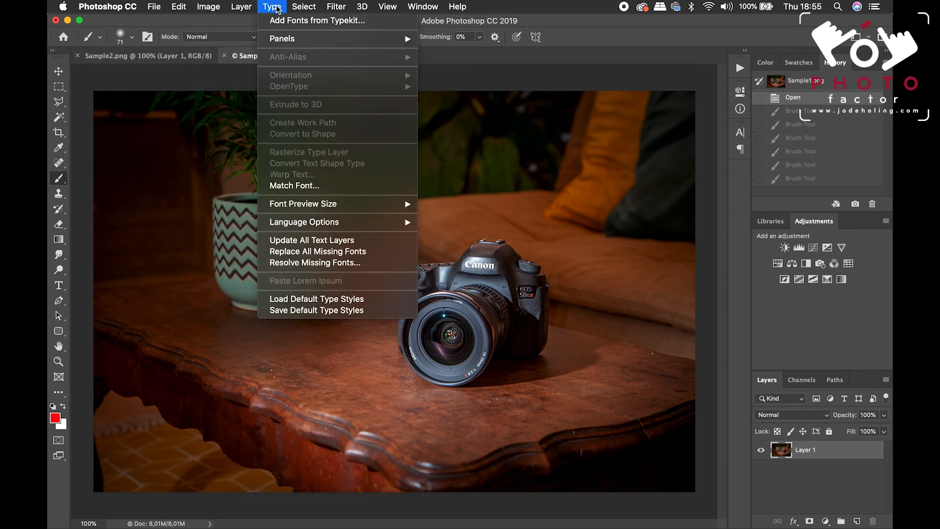
{"action": "mouse_move", "coordinate": [319, 9]}
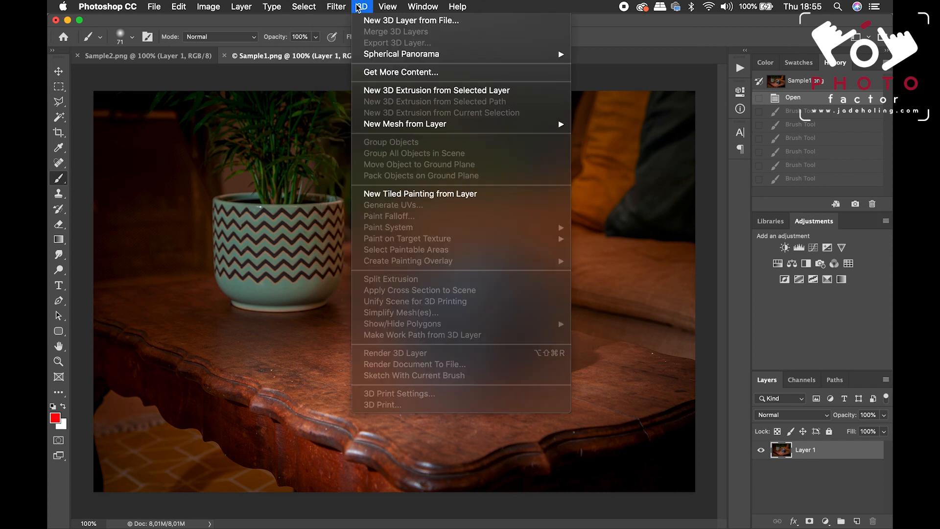
{"action": "mouse_move", "coordinate": [387, 11]}
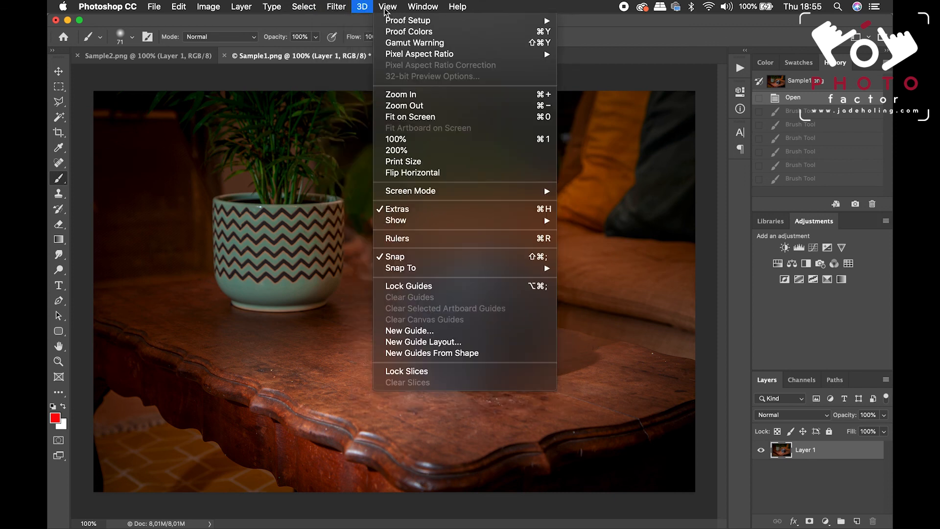